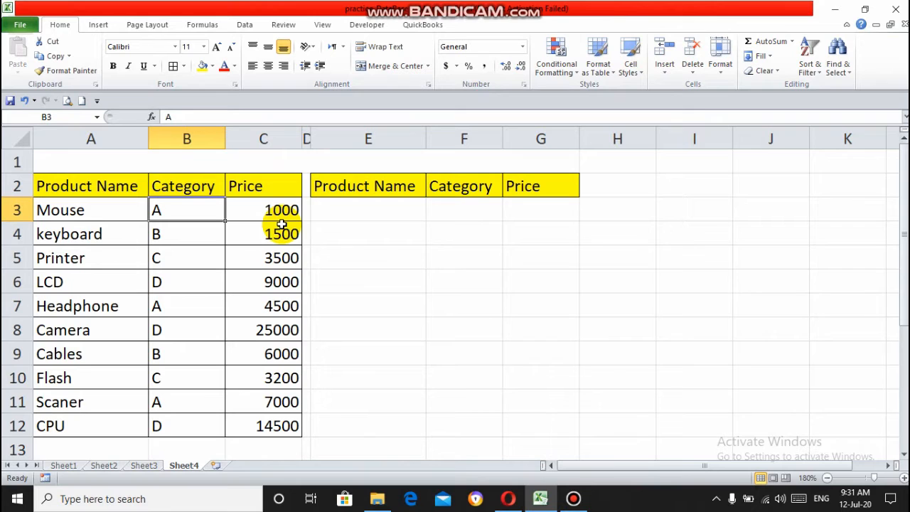
Step: Enter the heading "Use the DSUM () Sum all prices that are above a particular level:" in the merged cell A1
key(Up)
key(Up)
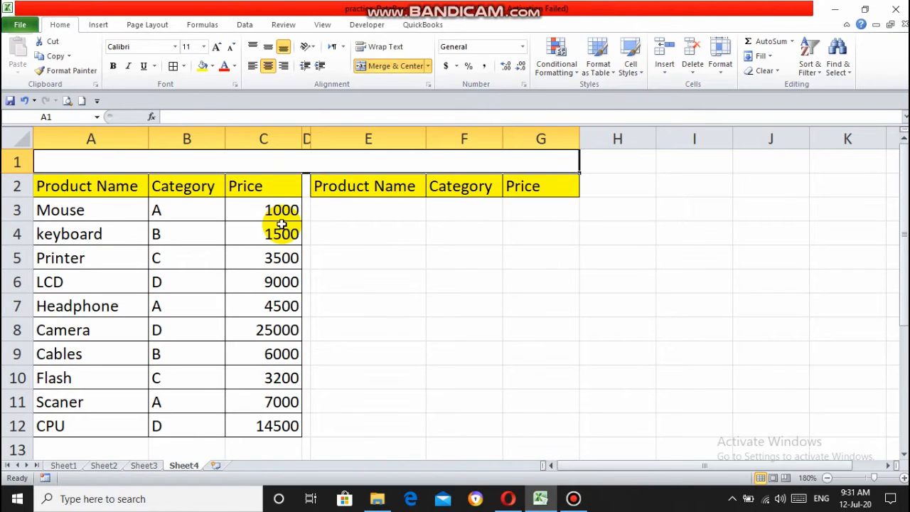
text(Us)
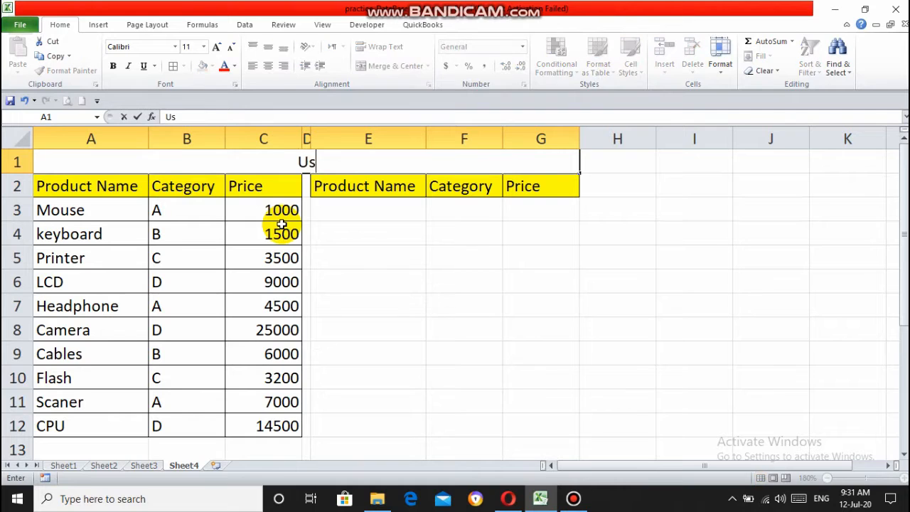
text(e teh D)
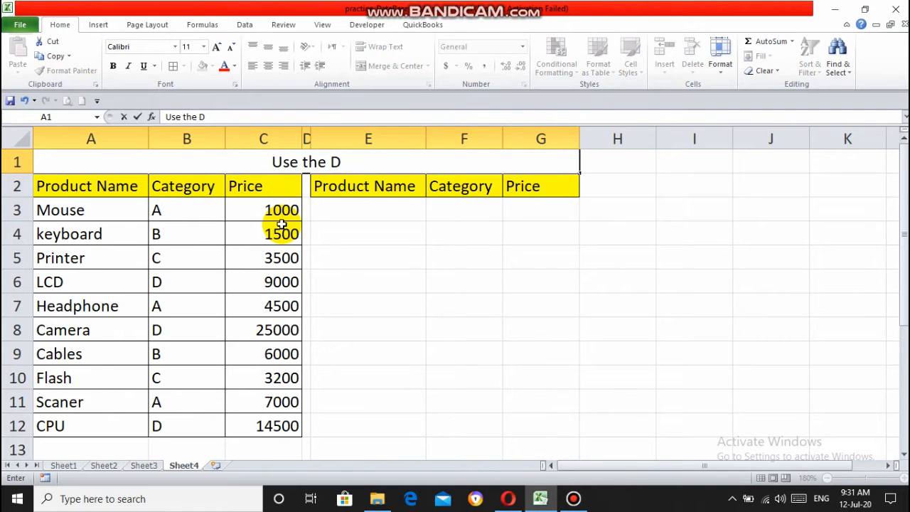
text(SUM () Su)
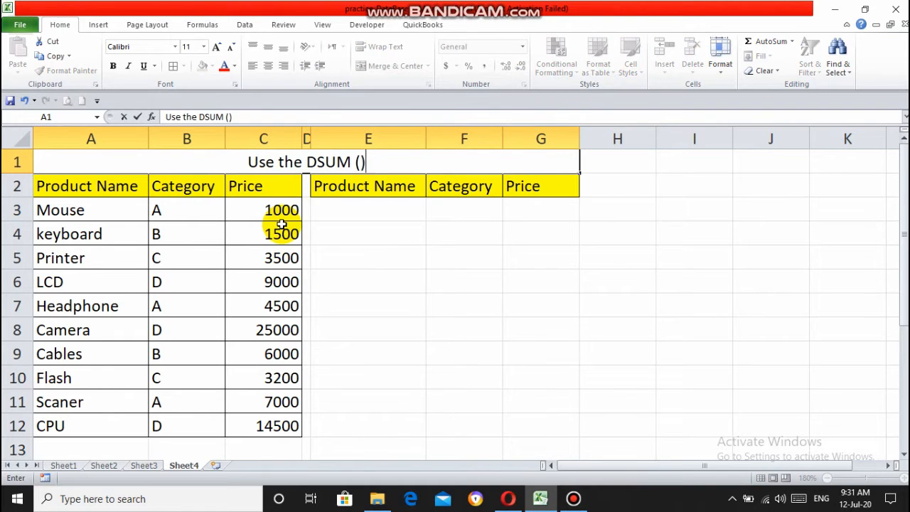
text(m all)
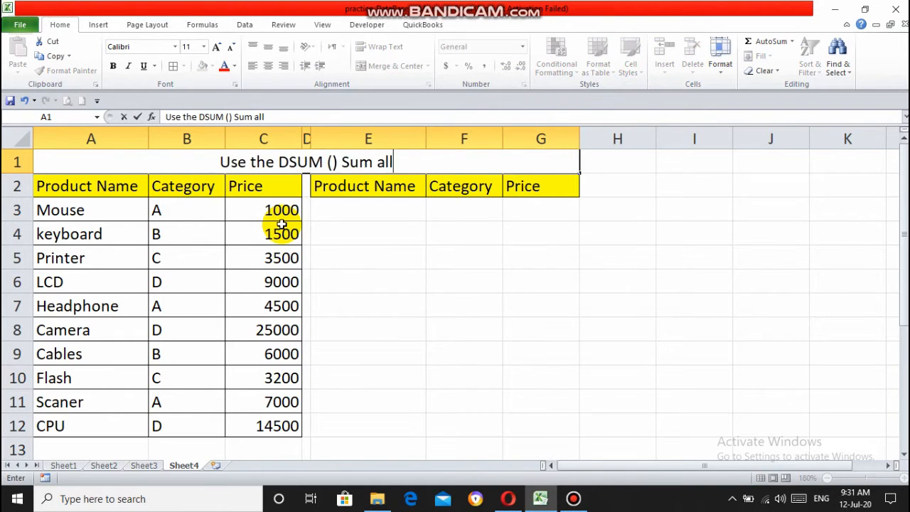
text( prices that are above a)
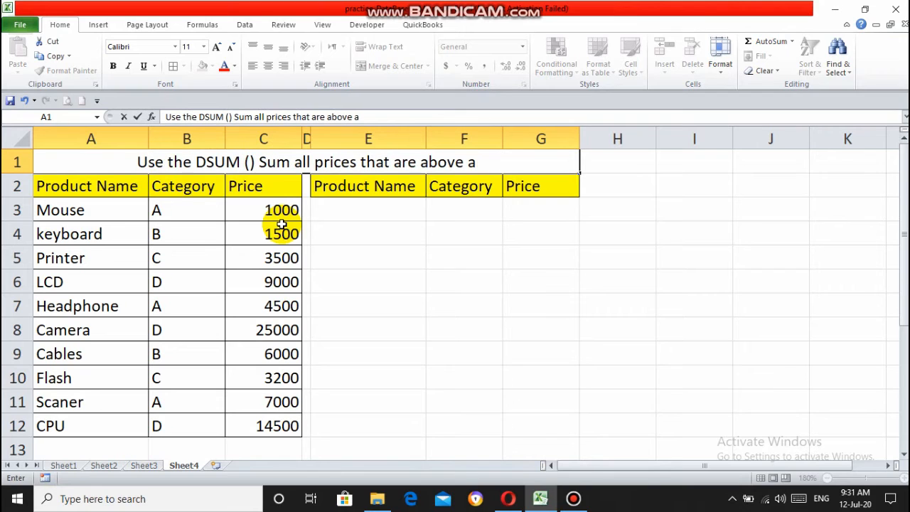
text( pra)
key(BackSpace)
text(ticular )
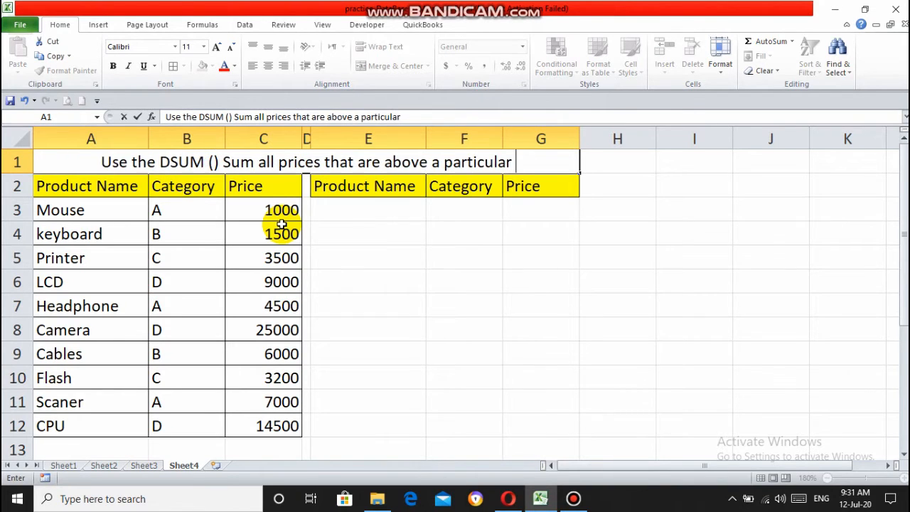
text(level:)
key(Return)
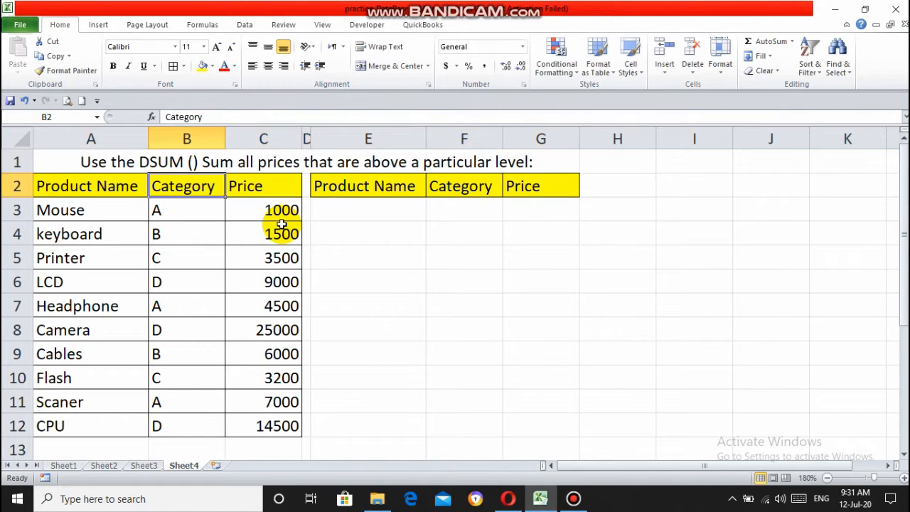
Step: Review the product names listed in A3:A12 of the source table
key(Down)
key(Left)
key(Up)
key(Down)
key(Down)
key(Up)
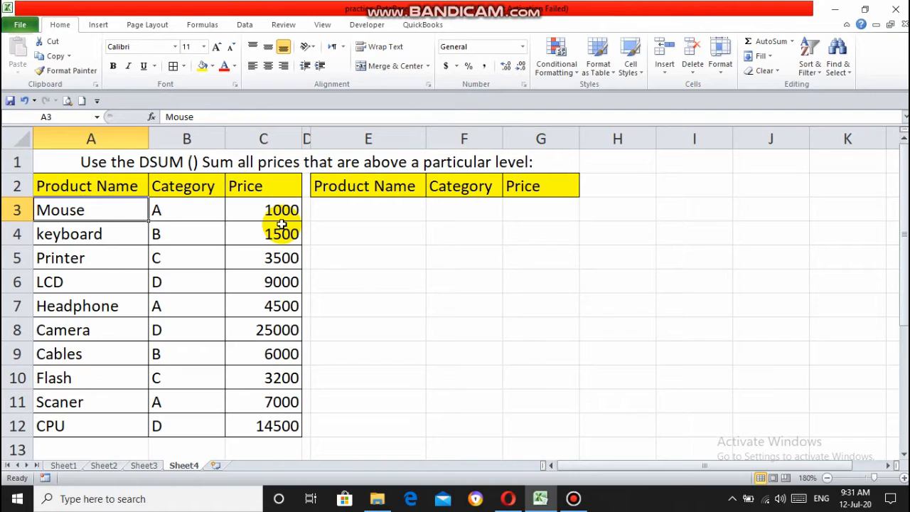
key(Down)
key(Down)
key(Down)
key(Down)
key(Down)
key(Down)
key(Down)
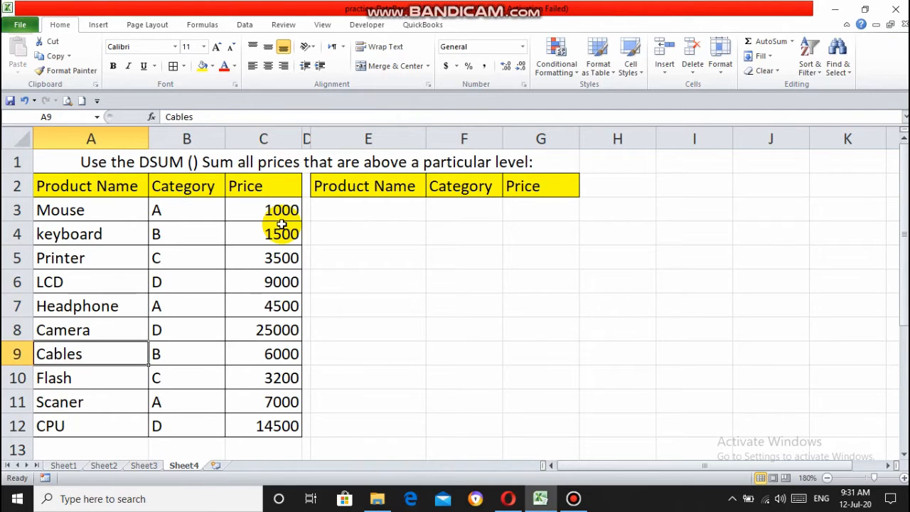
key(Down)
key(Down)
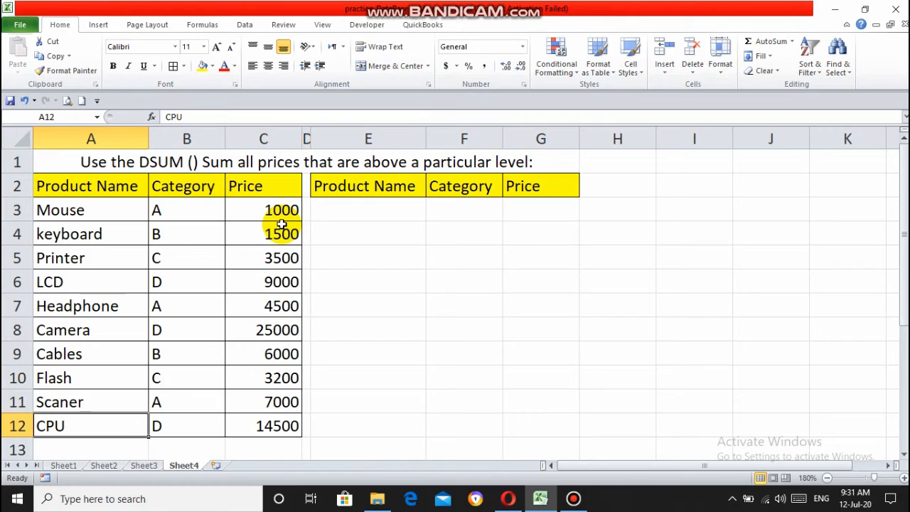
key(Up)
key(Up)
key(Up)
key(Up)
key(Up)
key(Up)
key(Up)
key(Up)
key(Up)
Step: Examine the category assigned to each product in column B of the source table
key(Right)
key(Up)
key(Down)
key(Down)
key(Down)
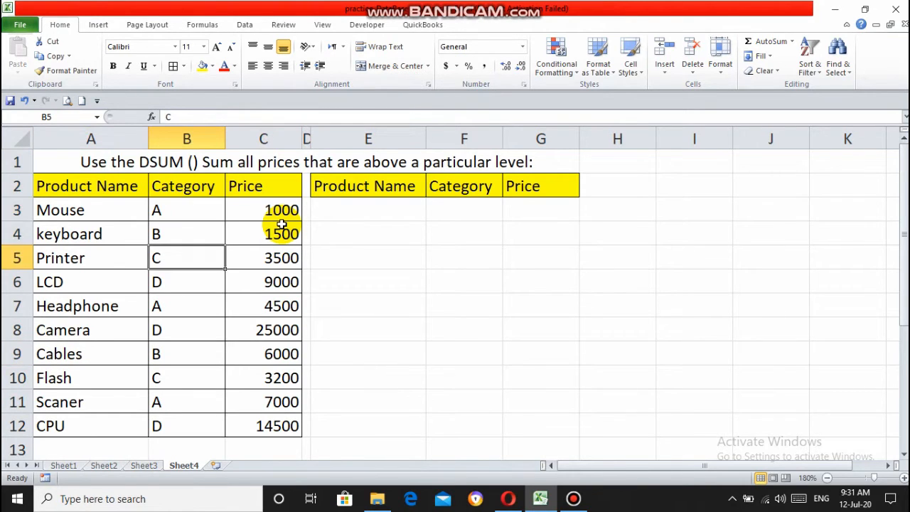
key(Down)
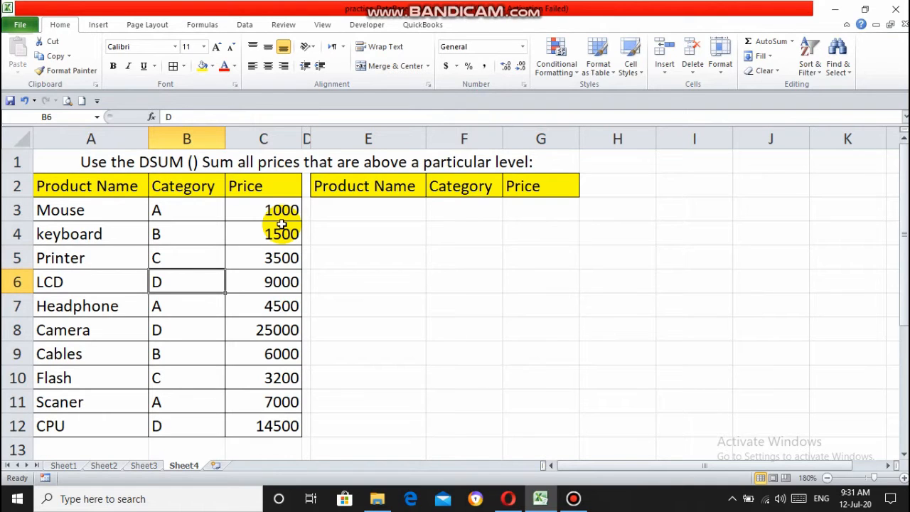
key(Down)
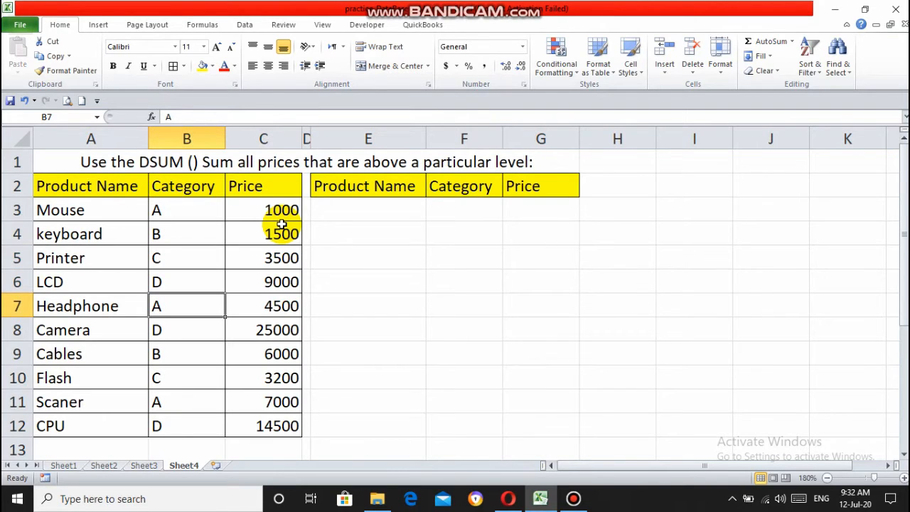
key(Down)
key(Down)
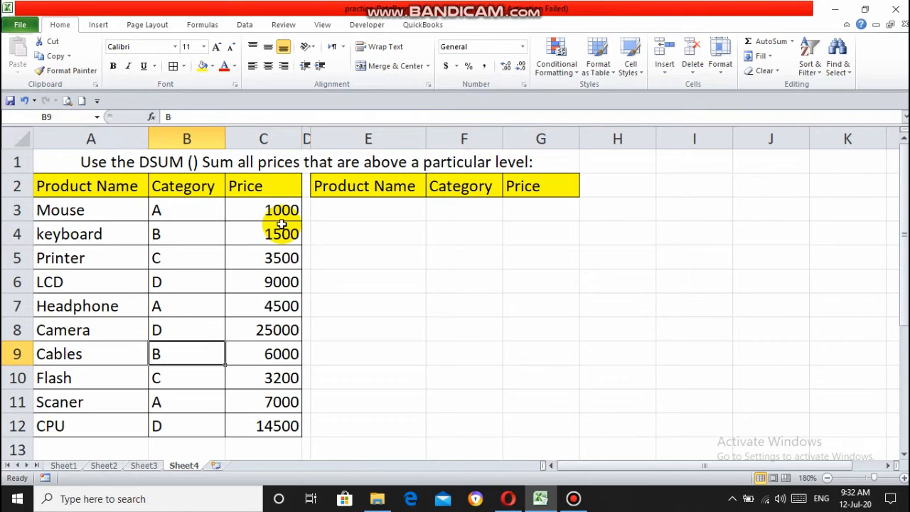
key(Down)
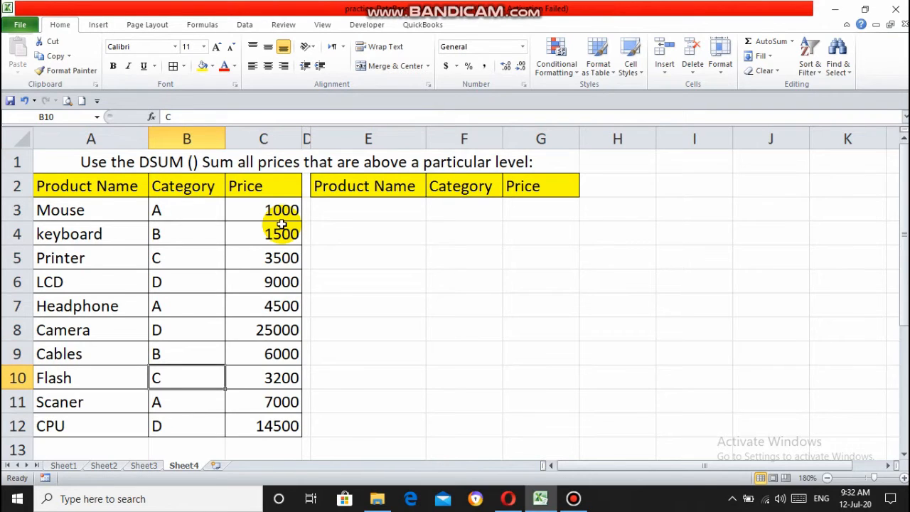
key(Down)
key(Down)
key(Up)
key(Up)
key(Up)
key(Up)
key(Up)
key(Up)
key(Up)
key(Up)
key(Up)
Step: Look through the product prices in C3:C12 of the source table
key(Right)
key(Down)
key(Down)
key(Down)
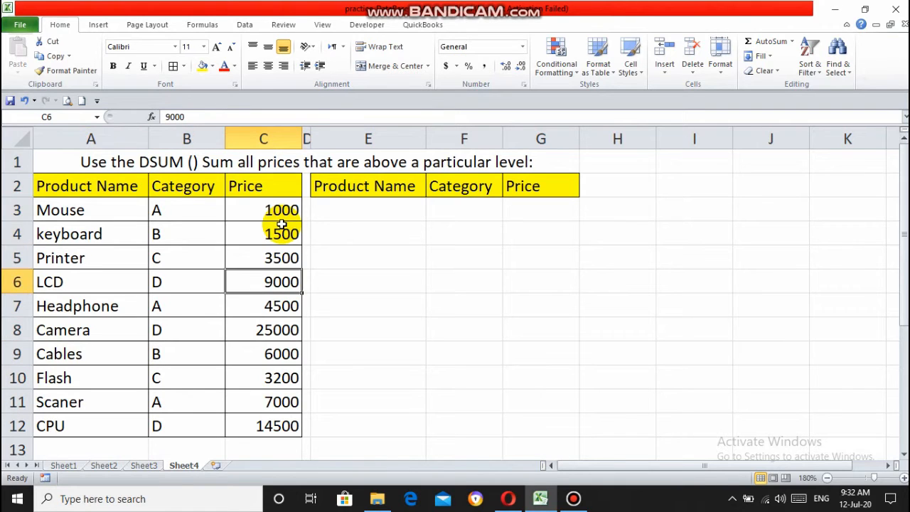
key(Up)
key(Up)
key(Up)
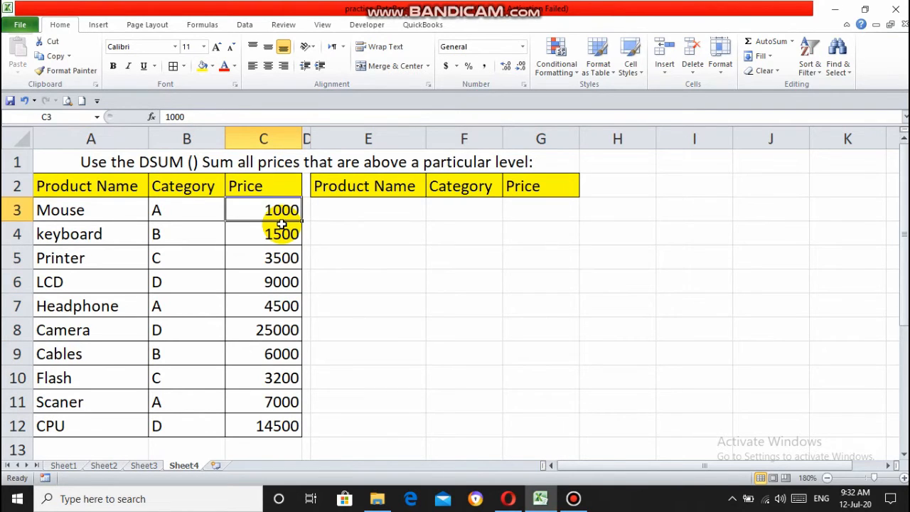
key(Down)
key(Down)
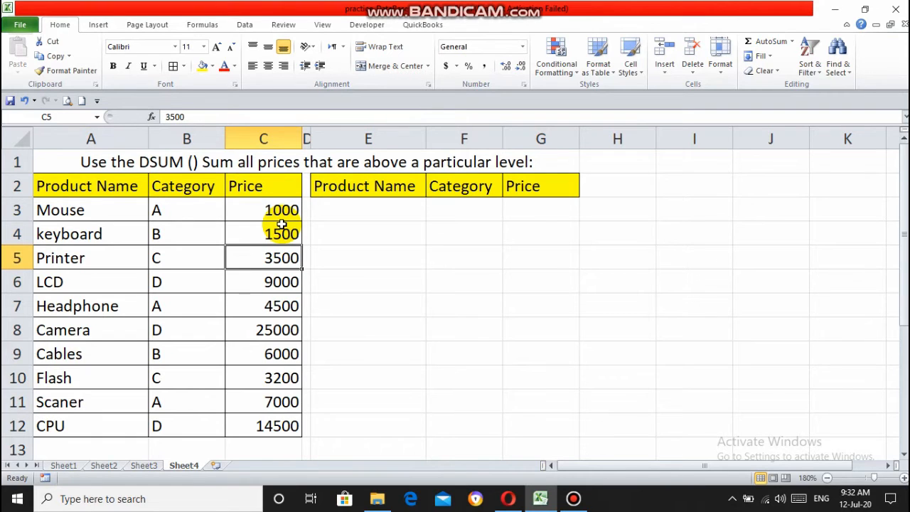
key(Down)
key(Down)
key(Down)
key(Down)
key(Down)
key(Down)
key(Down)
key(Up)
key(Up)
key(Up)
key(Up)
key(Up)
key(Up)
key(Up)
key(Up)
key(Up)
key(Up)
Step: Examine the Product Name, Category and Price headers of the criteria table in E2:G2
key(Right)
key(Right)
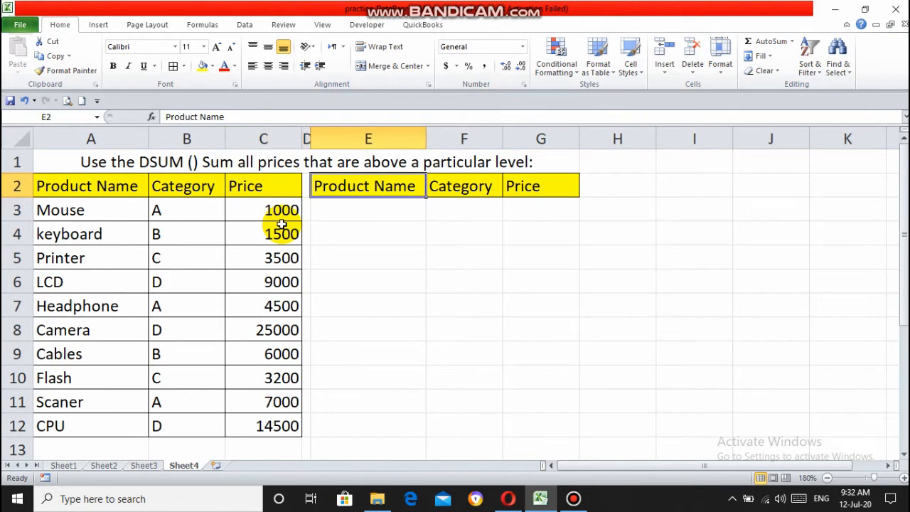
key(Right)
key(Right)
key(Left)
key(Left)
key(Right)
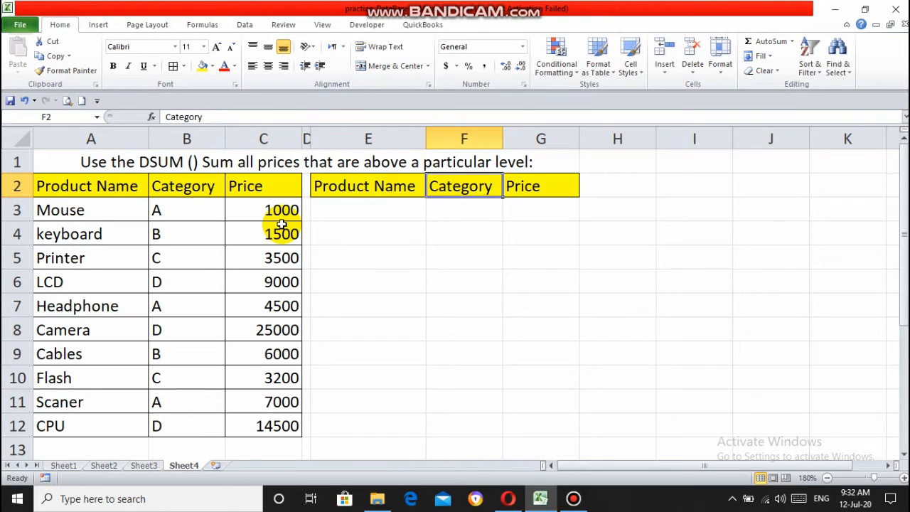
key(Right)
Step: Add cell borders to the empty criteria row E3:G3 beneath the headers
key(Down)
key(Left)
key(Left)
key(shift+Right)
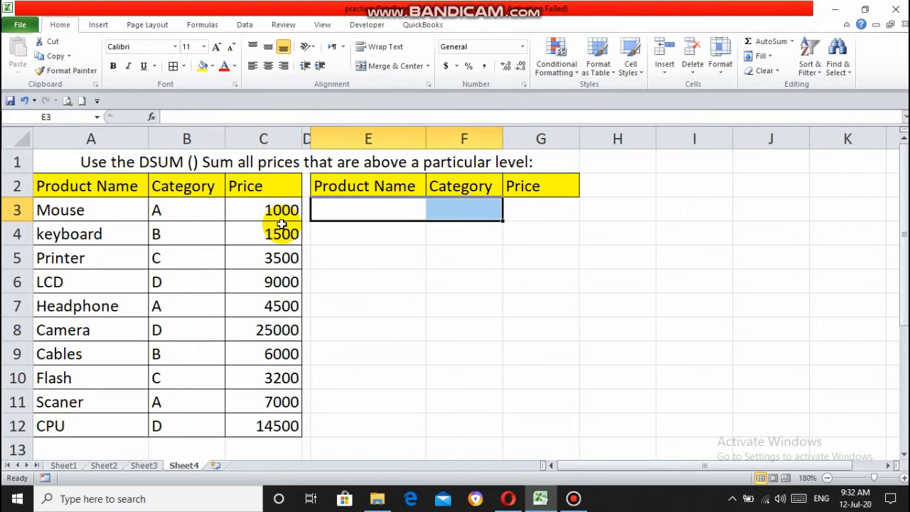
key(shift+Right)
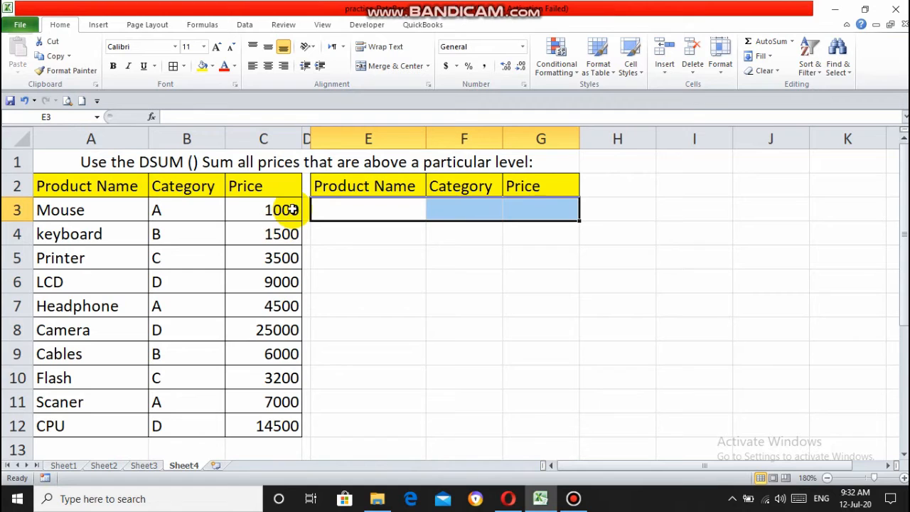
click(178, 66)
Step: Enter the label DSUM in cell E5
click(363, 263)
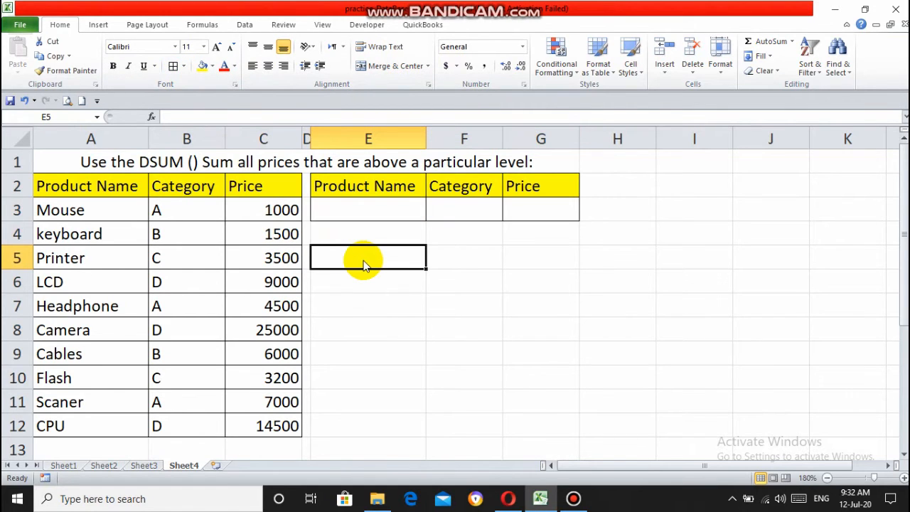
text(S)
key(BackSpace)
text(DSUM())
key(Tab)
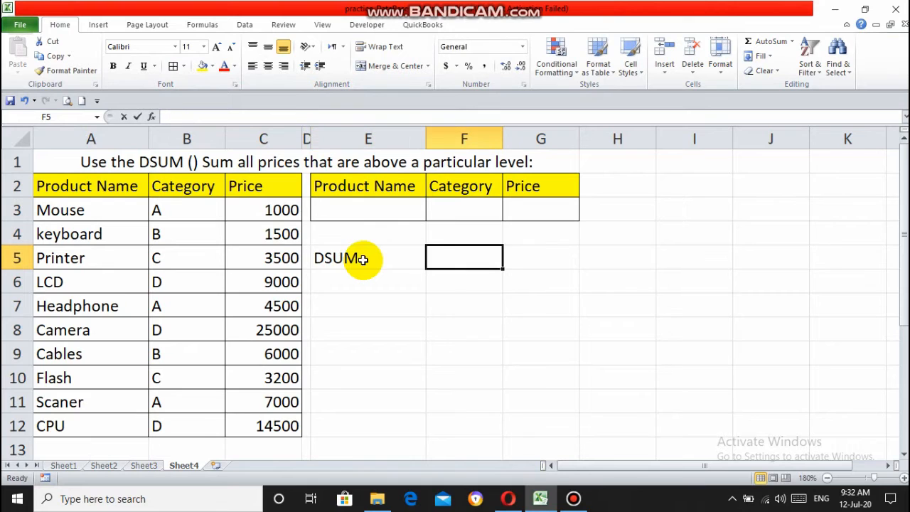
Step: Enter the formula =DSUM(A2:C12,C2,E2:G3) in cell F5 to total the prices using the criteria table
text(=DSU)
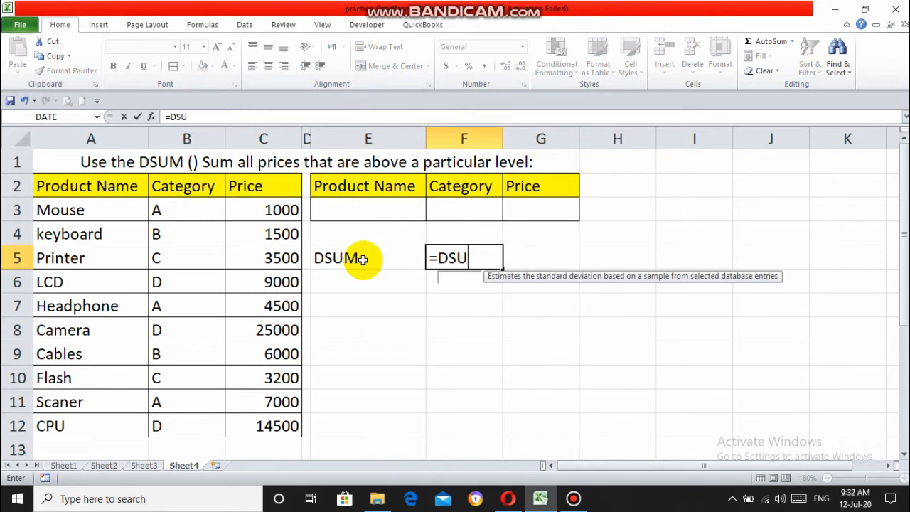
text(M()
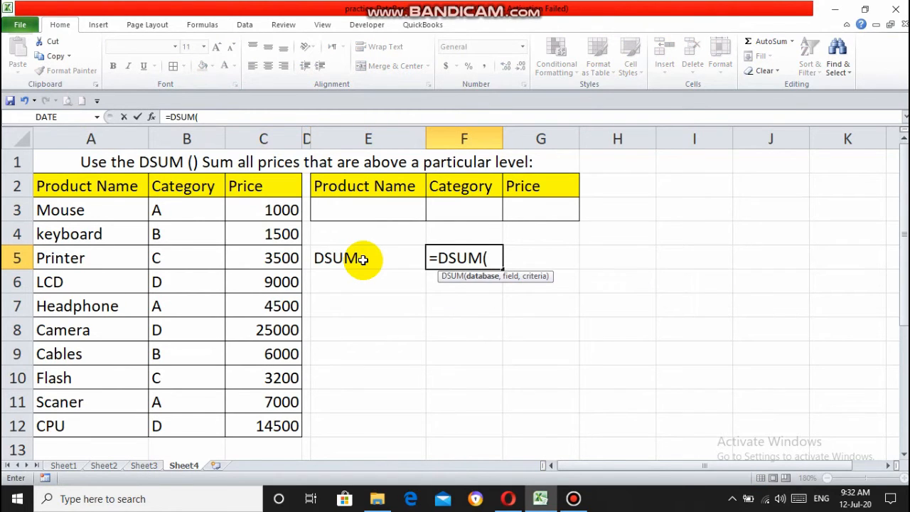
drag(78, 177, 251, 415)
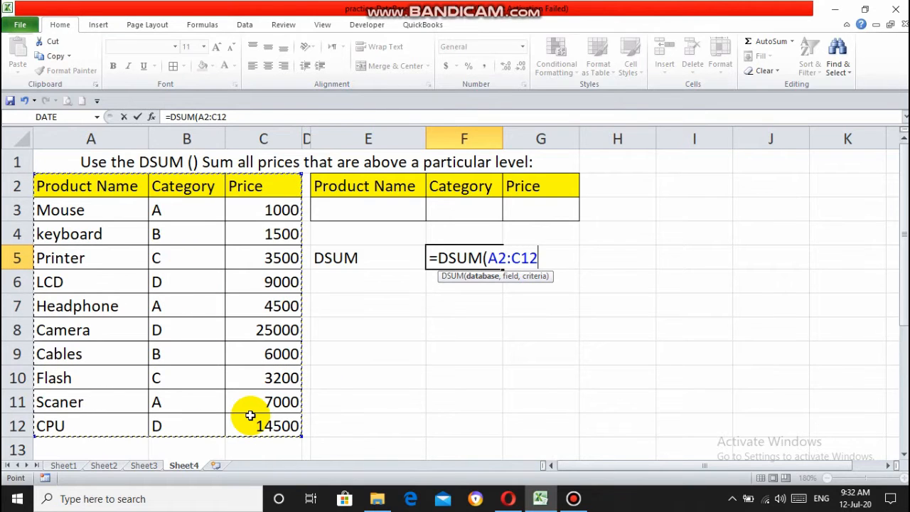
text(,)
click(257, 187)
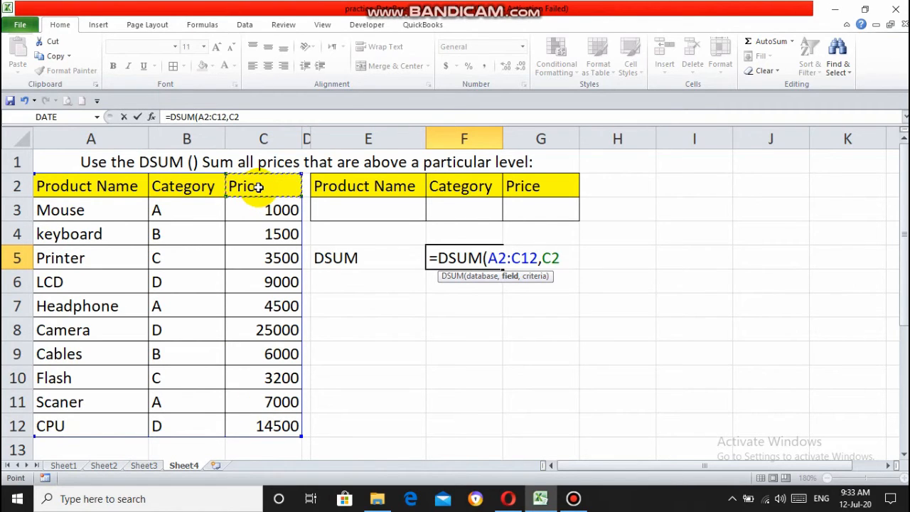
text(,)
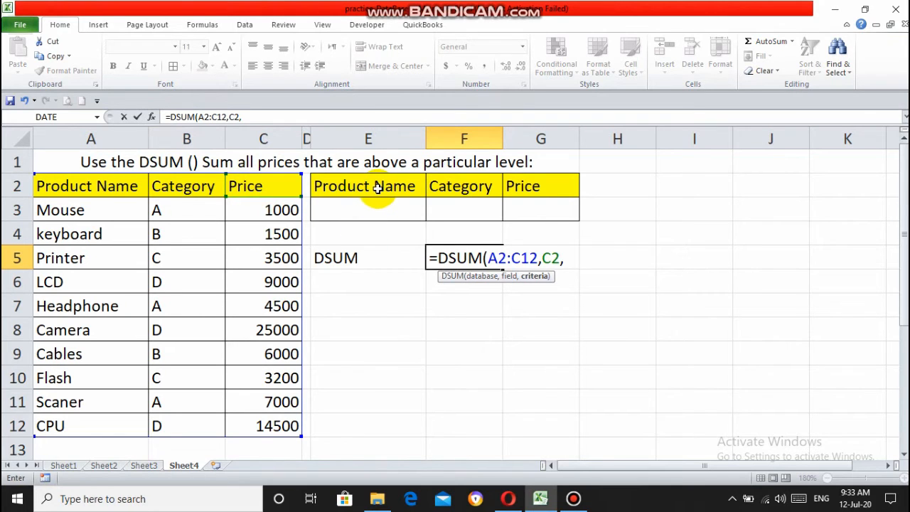
drag(377, 189, 521, 212)
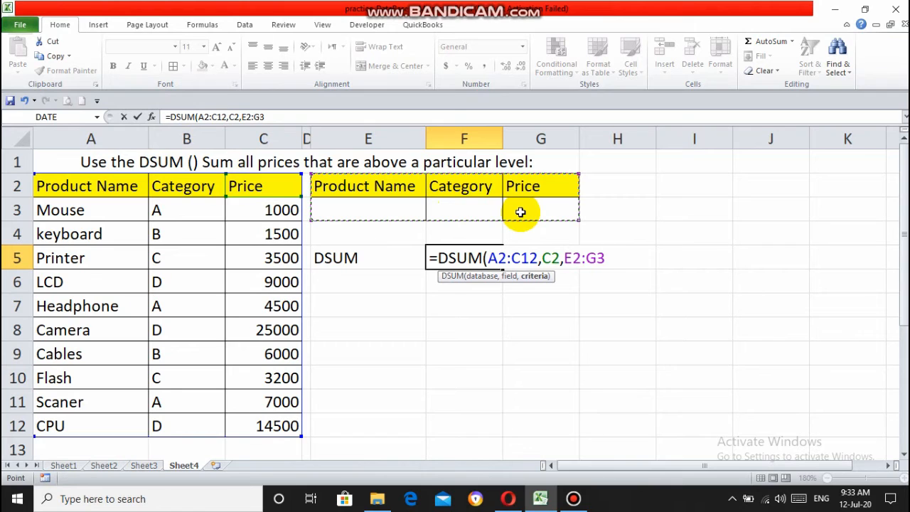
text())
key(Return)
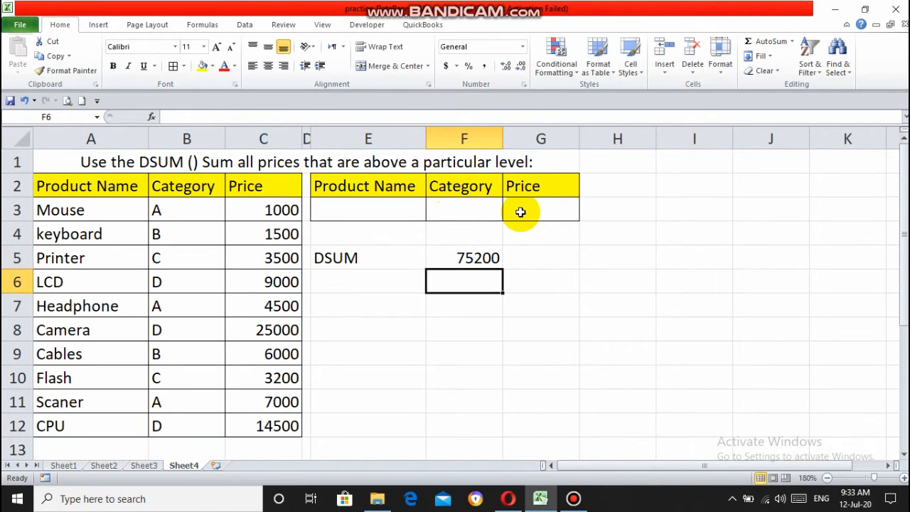
Step: Check the DSUM result in F5 against the sum of the prices in C3:C12, and select criteria cell E3
click(451, 260)
drag(292, 208, 280, 422)
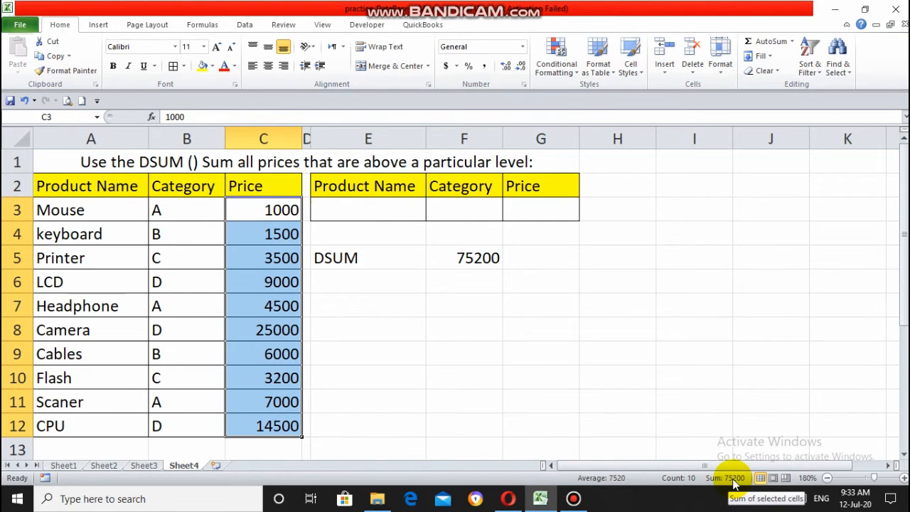
click(446, 256)
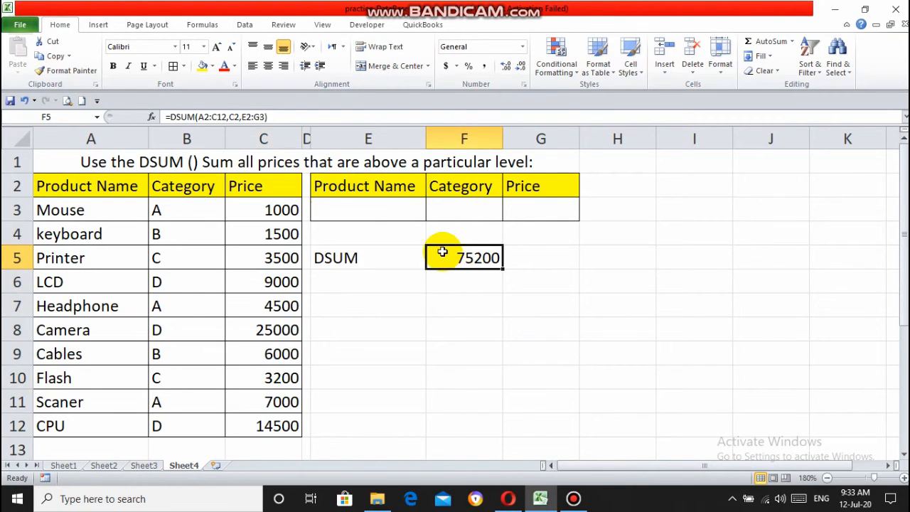
click(379, 210)
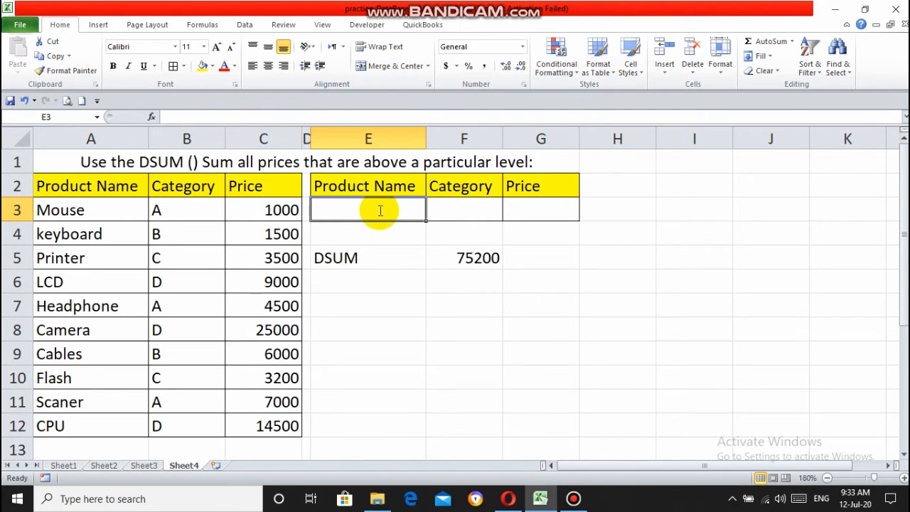
text(A)
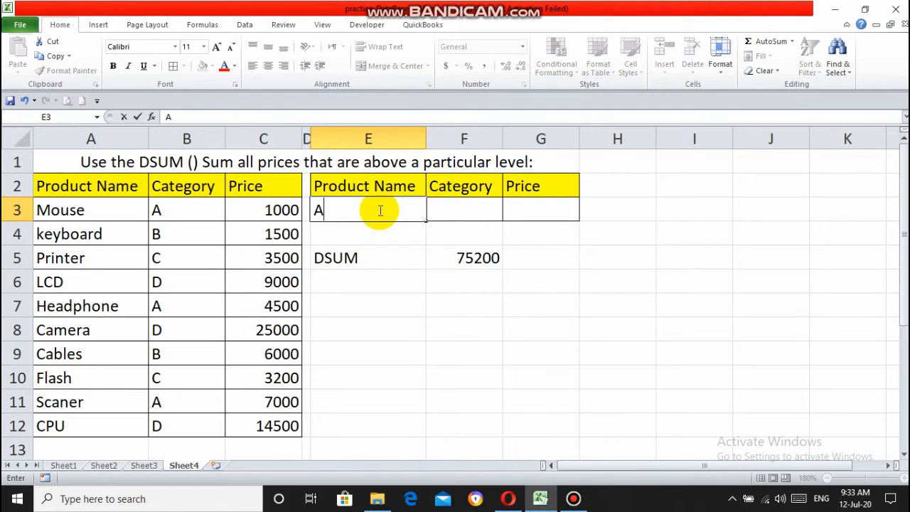
key(Return)
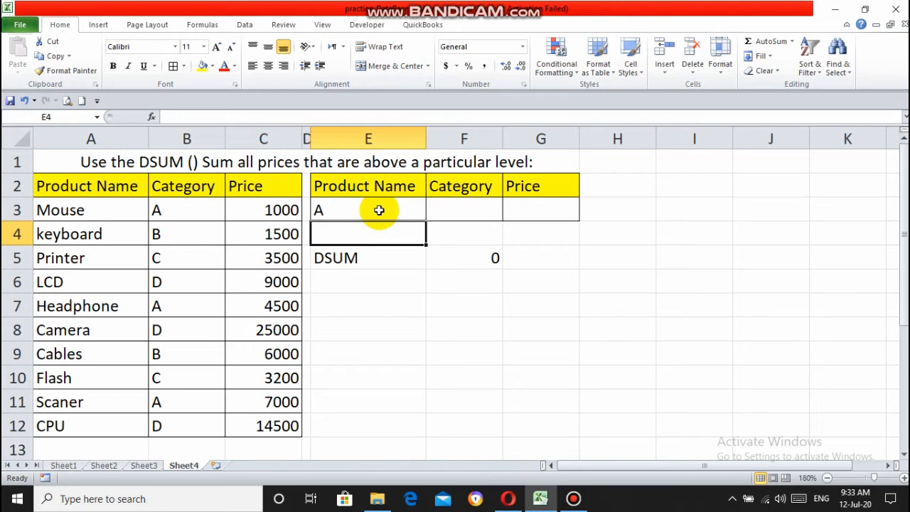
click(379, 210)
key(BackSpace)
Step: Enter A as the category criterion in F3 and select the DSUM result cell F5
key(Tab)
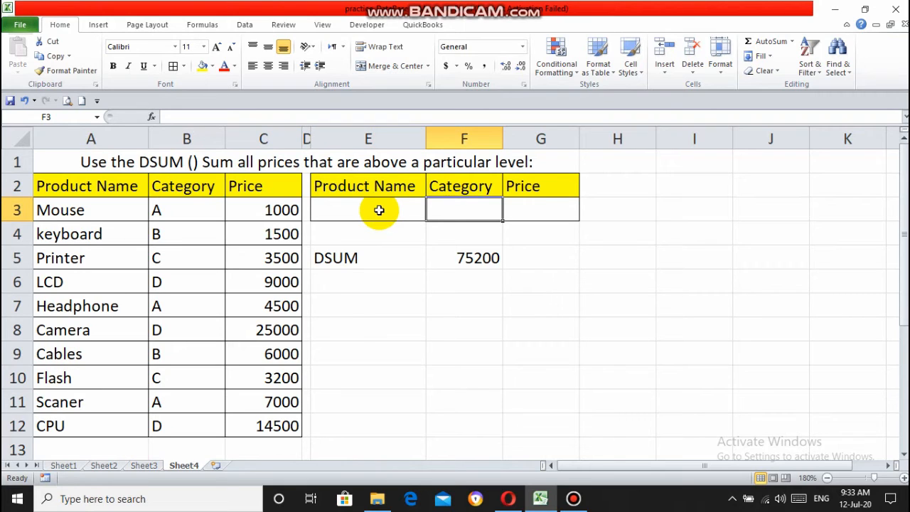
text(A)
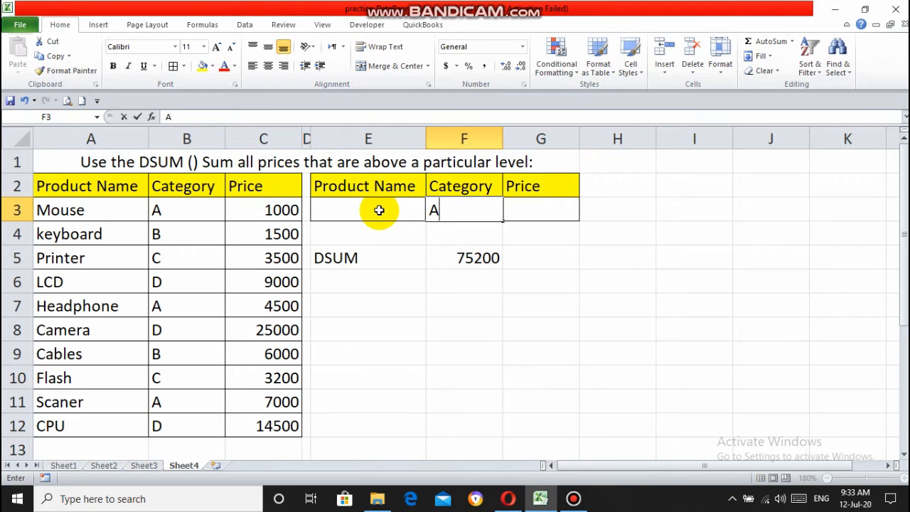
key(Return)
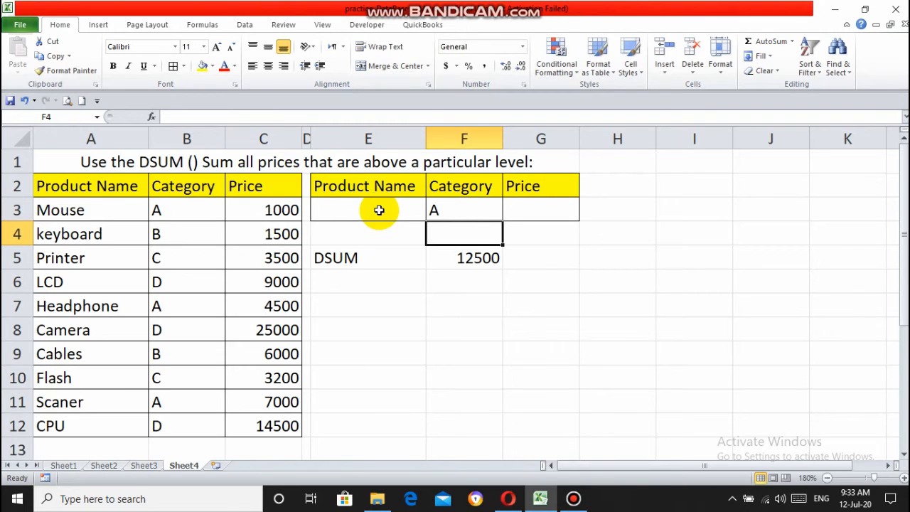
key(Down)
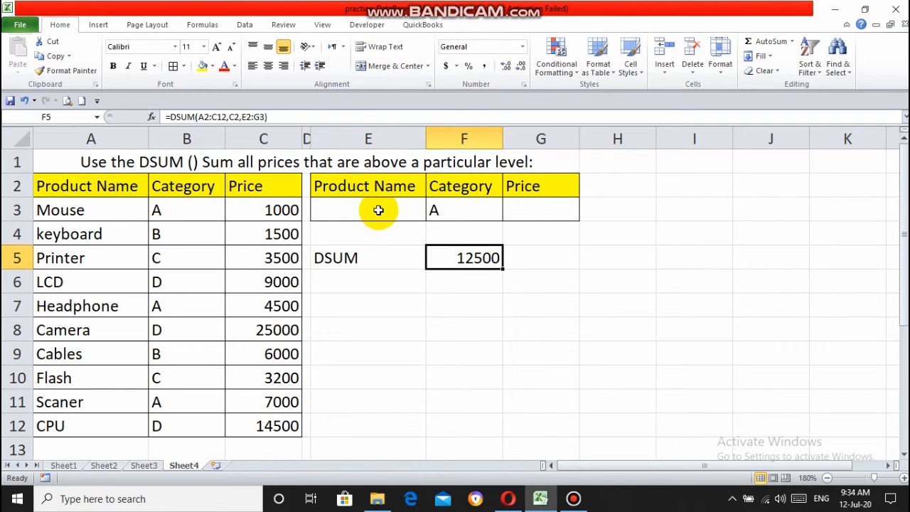
Step: Select the category A prices in C3, C7 and C11 together to compare their sum with the DSUM result
double_click(293, 210)
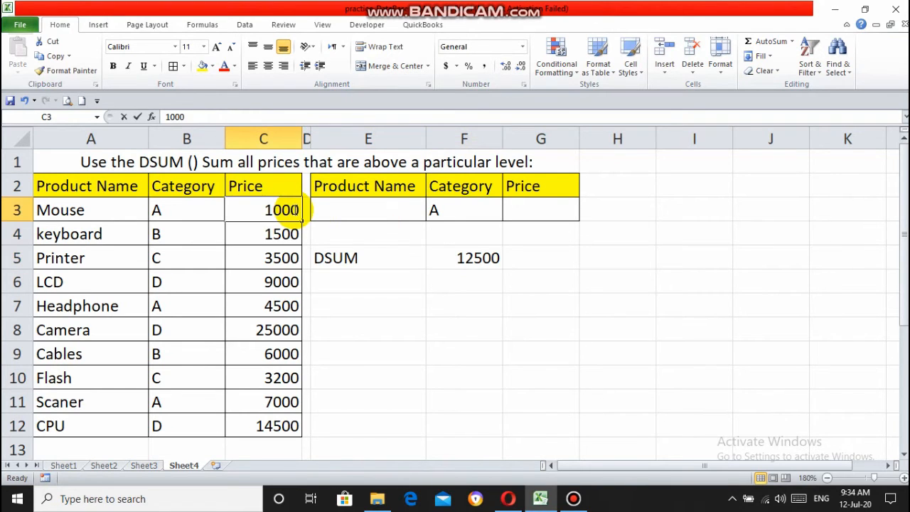
click(264, 230)
drag(266, 225, 270, 211)
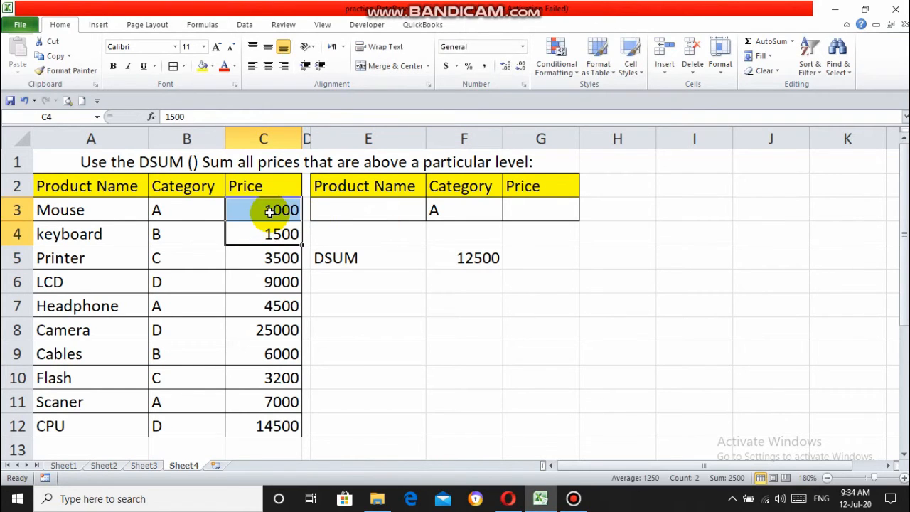
click(270, 212)
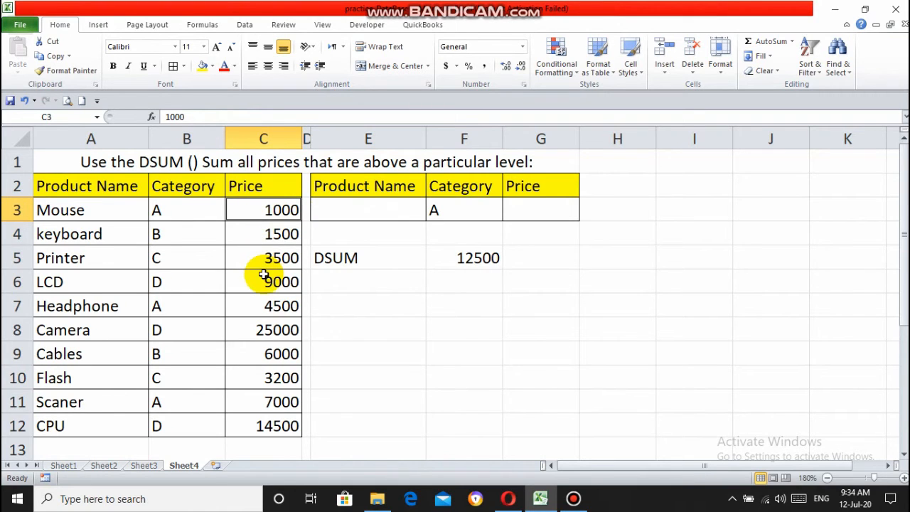
ctrl+click(261, 304)
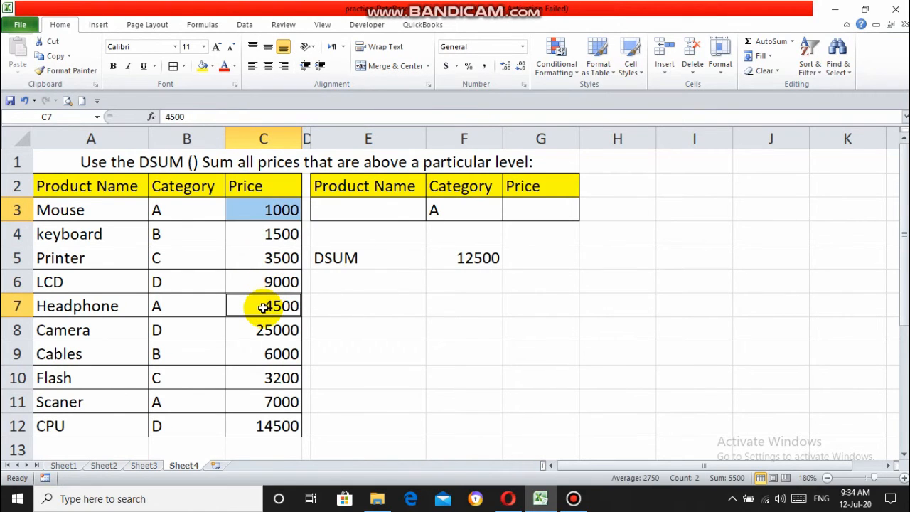
ctrl+click(264, 402)
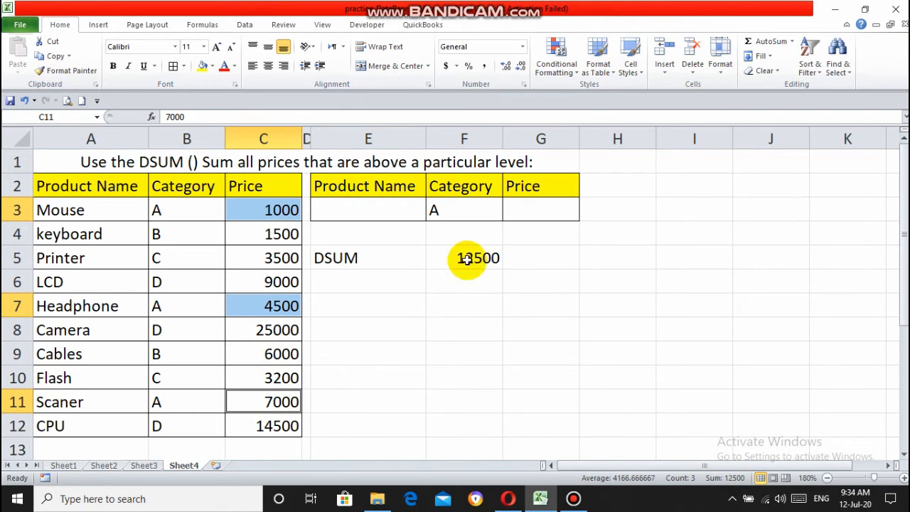
Step: Try B, C and D in turn as the category criterion in F3 to total the prices of each category
click(445, 205)
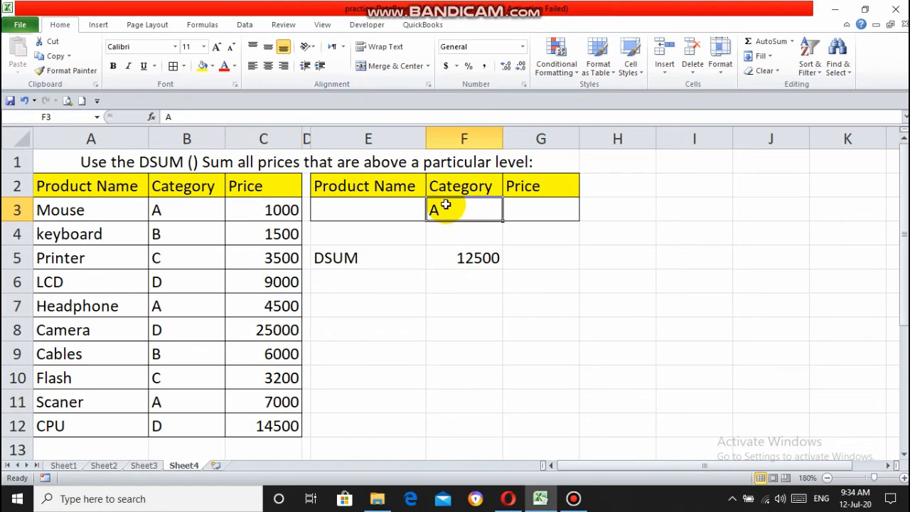
text(B)
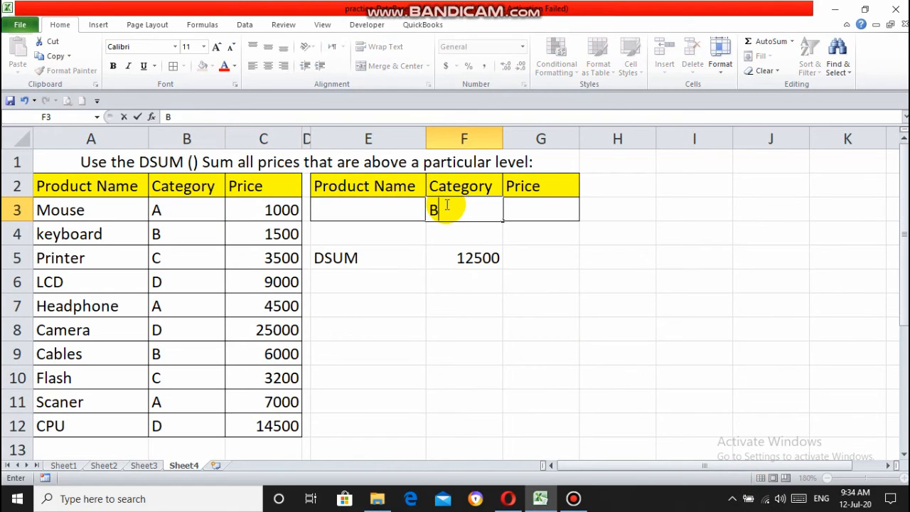
key(Return)
click(445, 205)
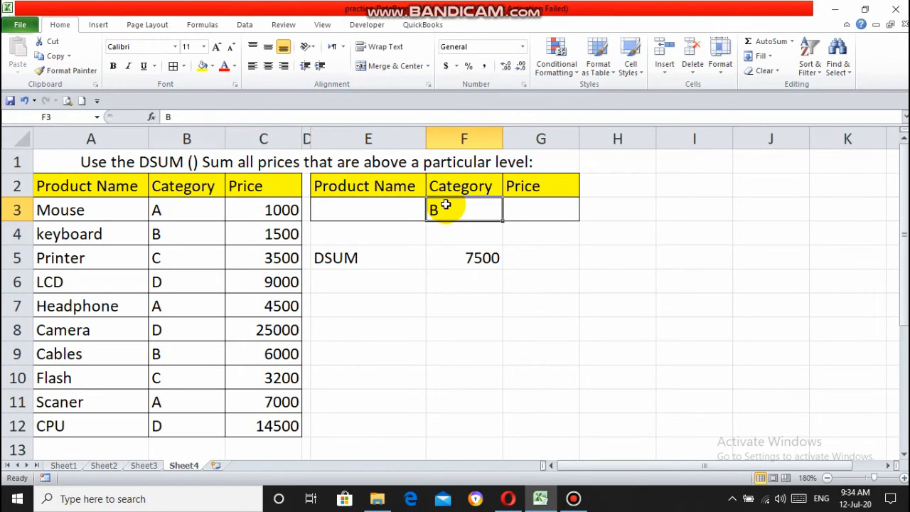
text(C)
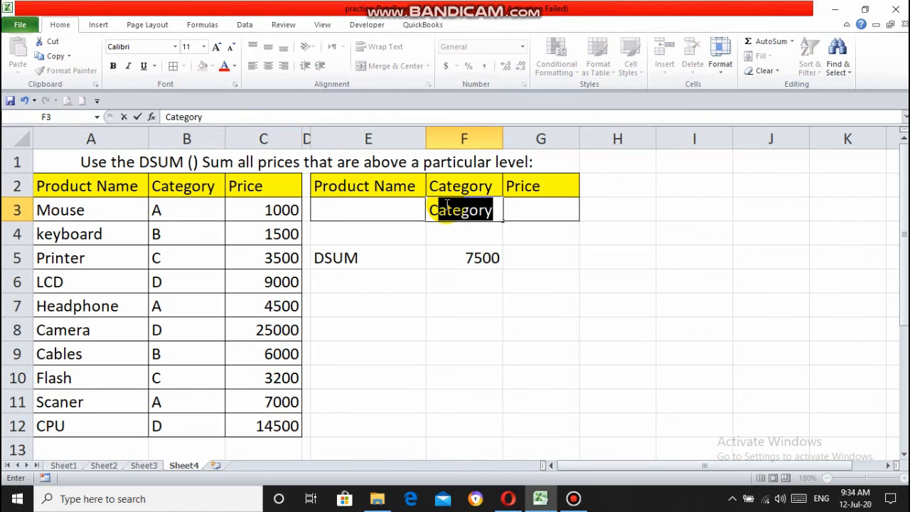
key(Delete)
key(ctrl+Return)
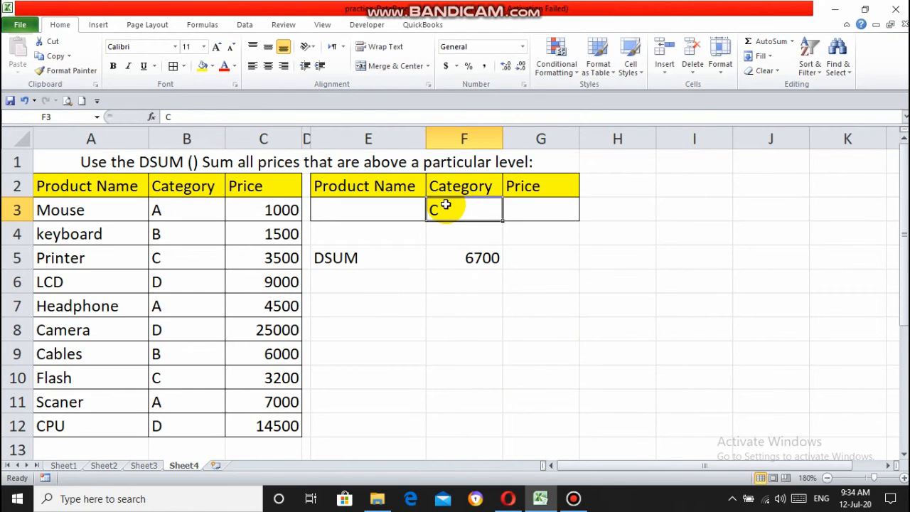
text(D)
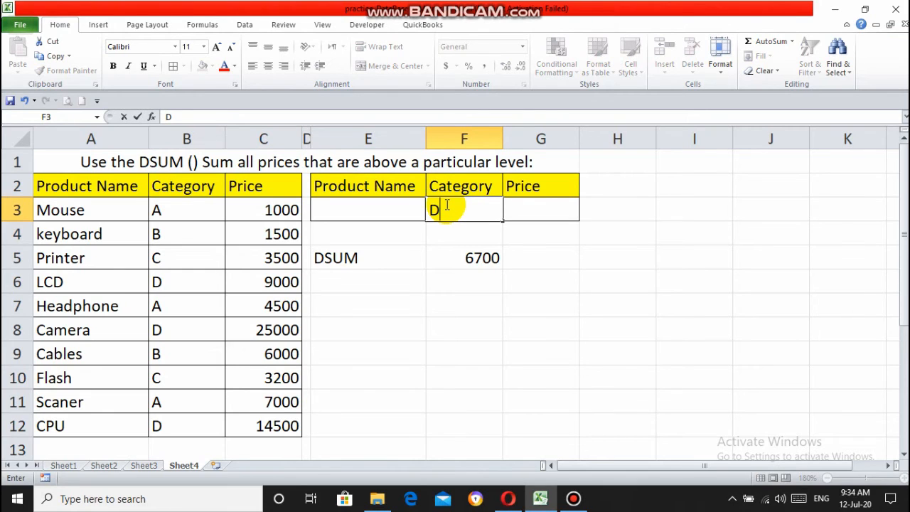
key(ctrl+Return)
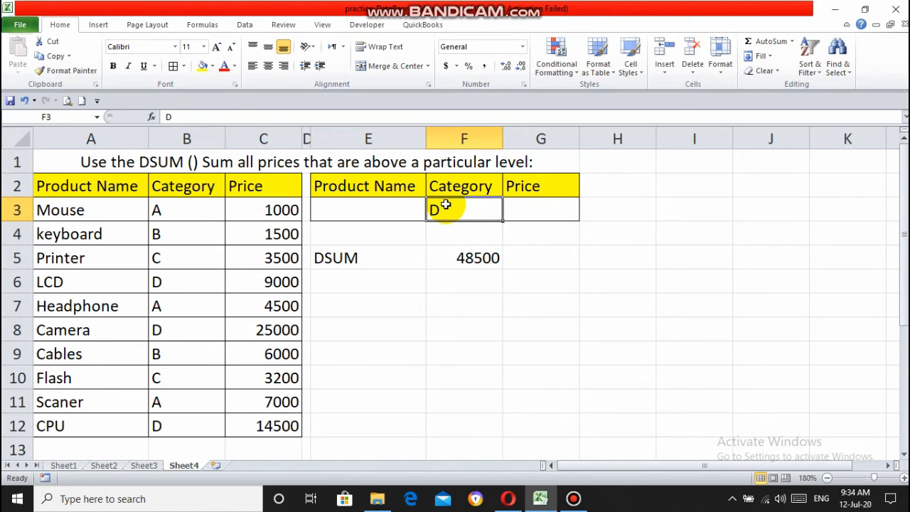
Step: Set the category criterion in F3 back to A
text(A)
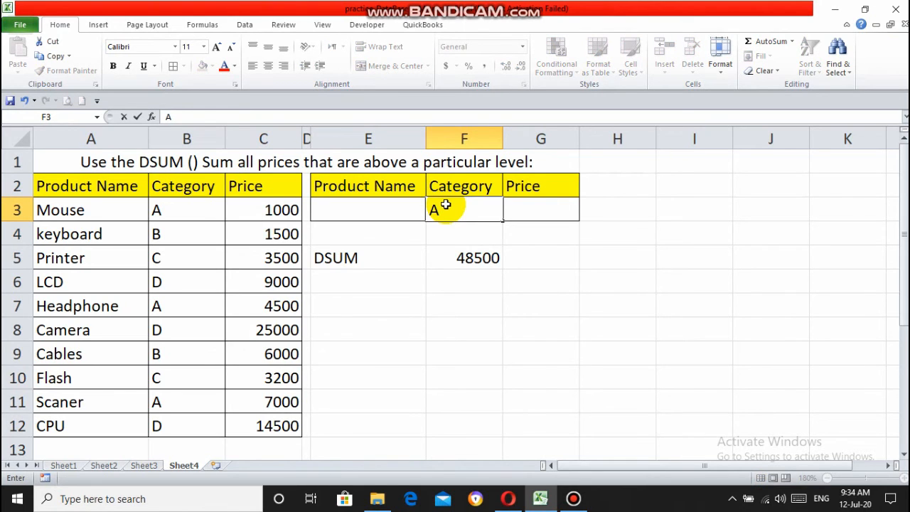
key(Return)
click(445, 205)
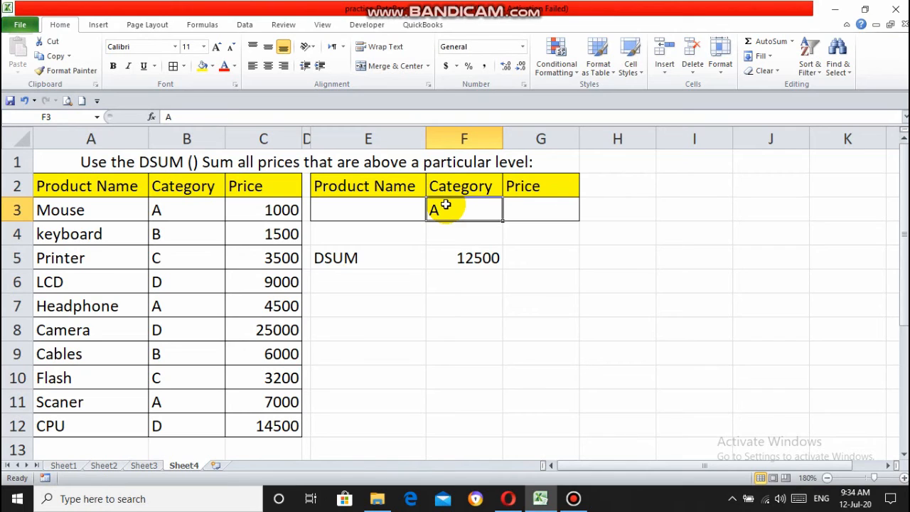
Step: Try the price criterion >15000 in G3 alongside the category criterion
key(Right)
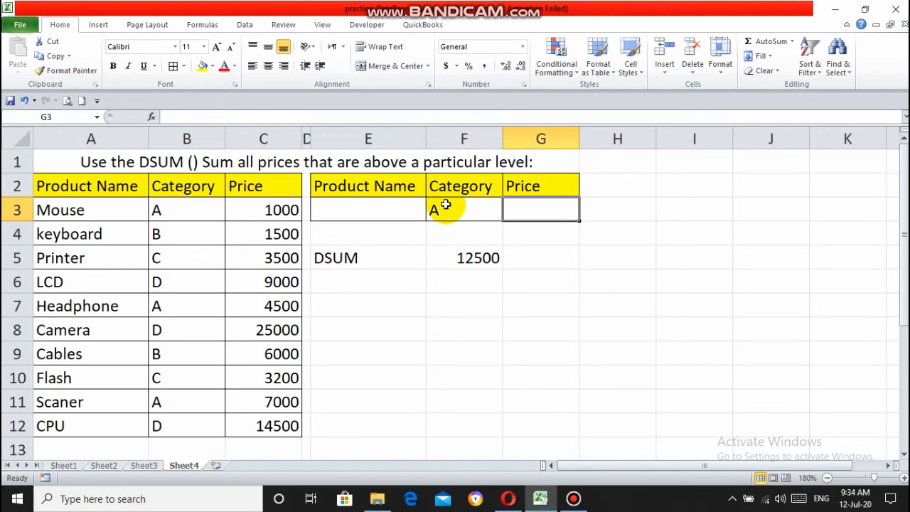
text(>1)
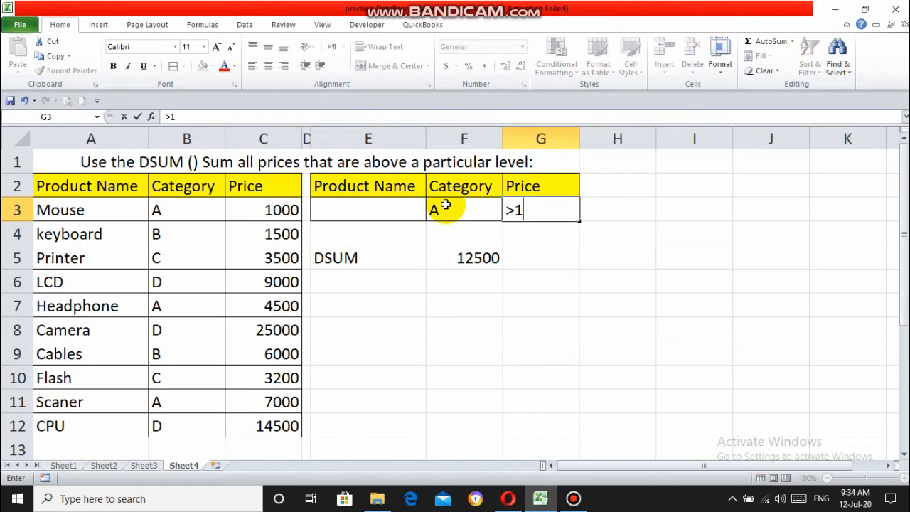
text(4500)
key(BackSpace)
key(BackSpace)
key(BackSpace)
key(BackSpace)
key(BackSpace)
text(15000)
key(Return)
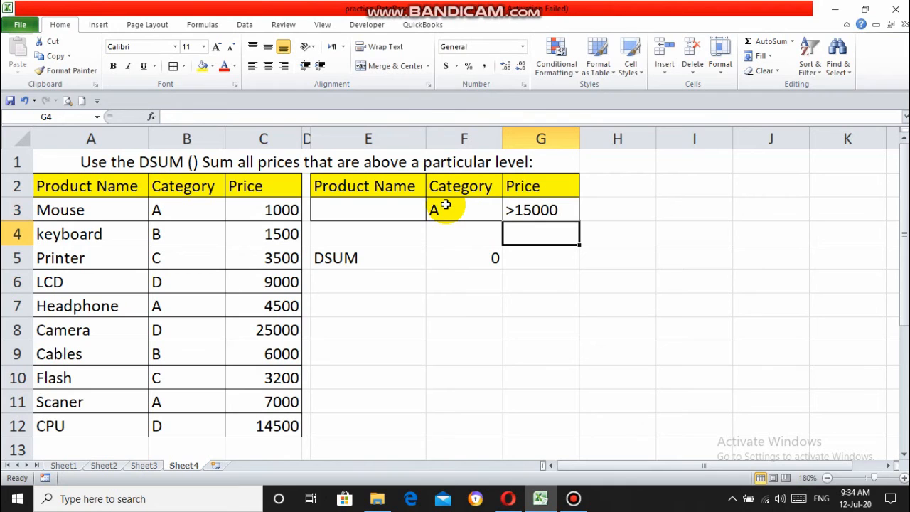
key(Up)
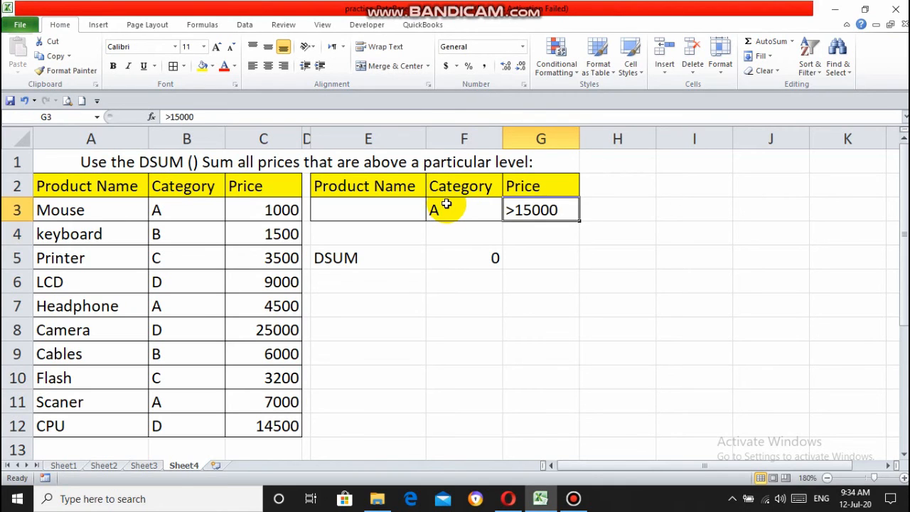
Step: Change the price criterion in G3 to >1000 and select the DSUM result in F5
double_click(562, 211)
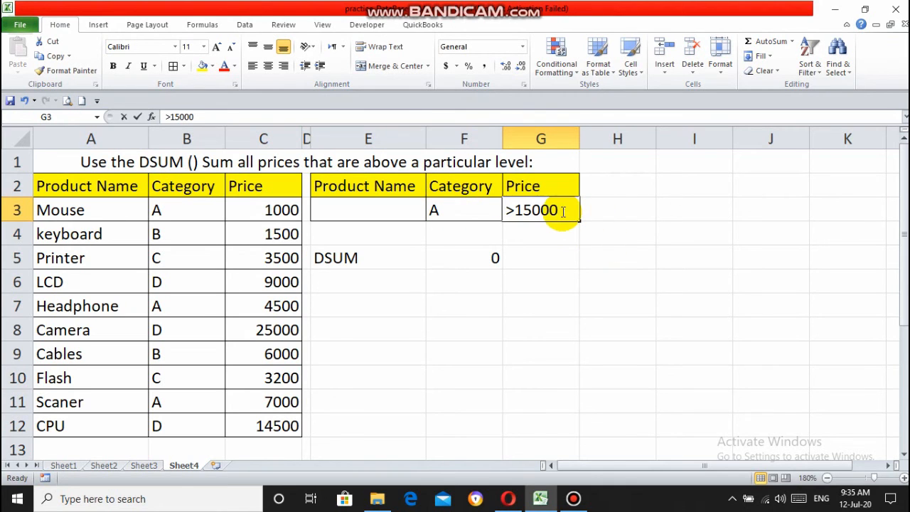
key(BackSpace)
key(BackSpace)
key(BackSpace)
key(BackSpace)
key(BackSpace)
text(1000)
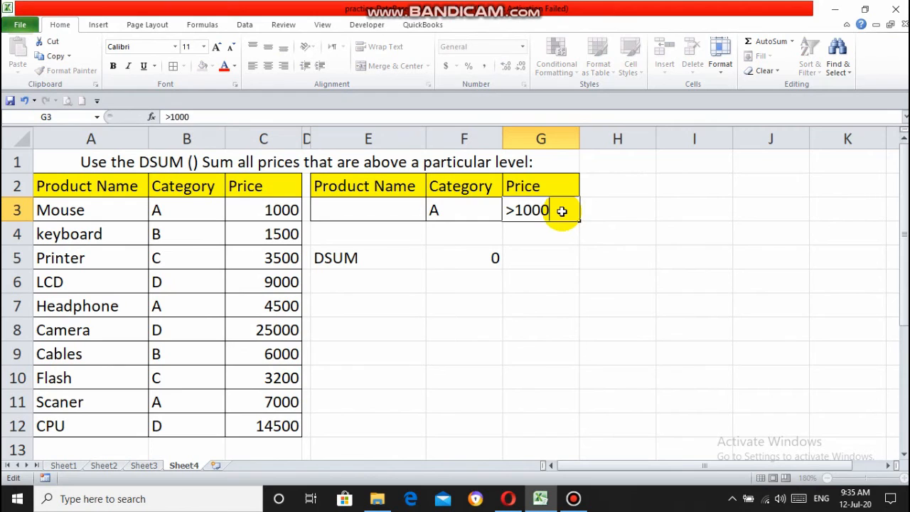
key(Return)
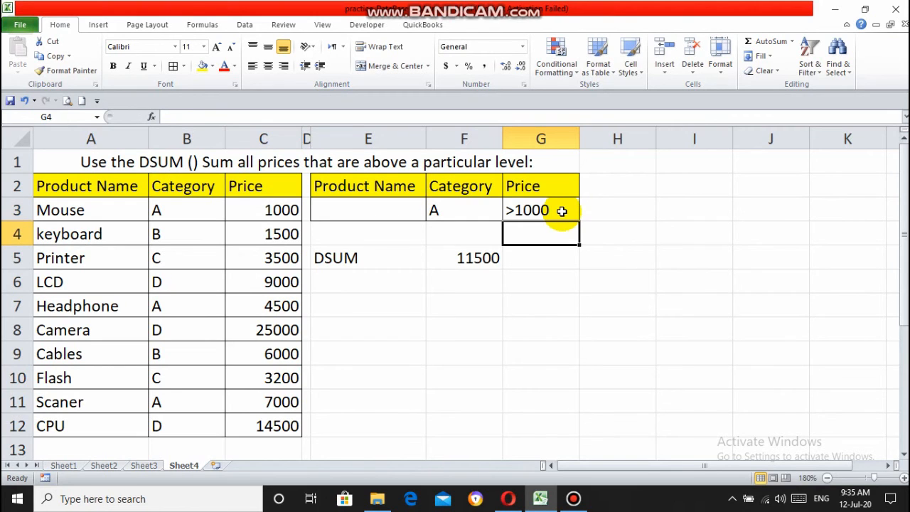
click(470, 258)
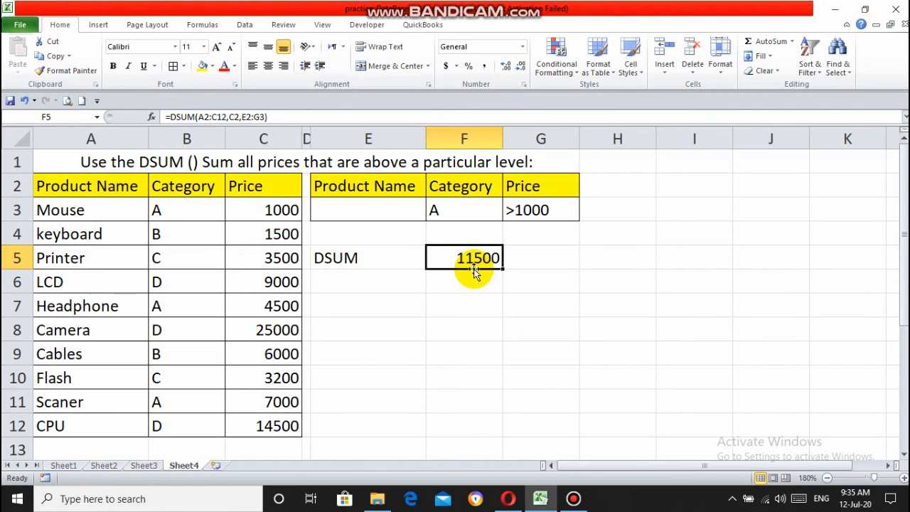
Step: Clear the category criterion in F3 so DSUM uses only the price condition, and select the result in F5
click(461, 212)
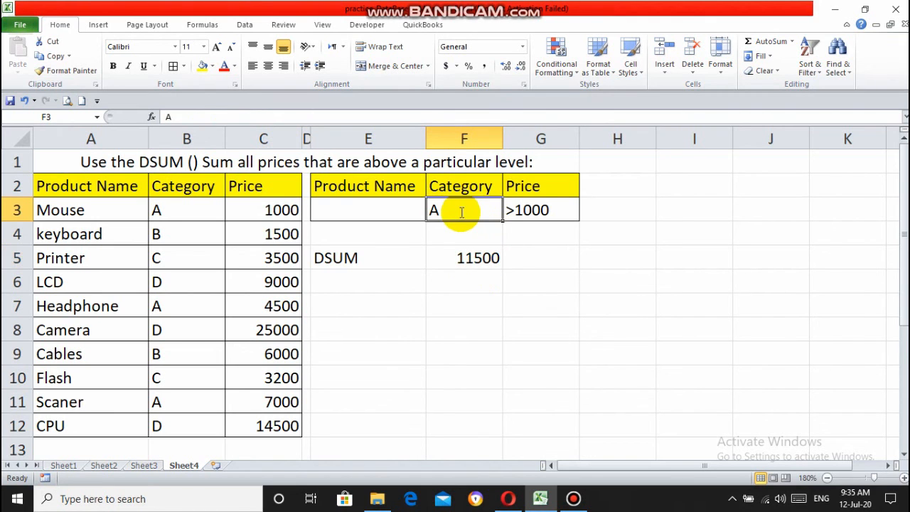
key(BackSpace)
key(Return)
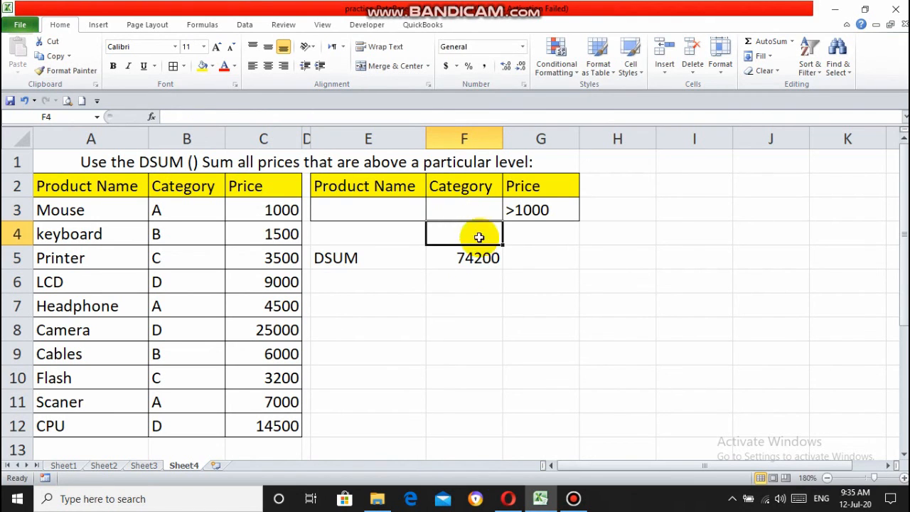
click(485, 265)
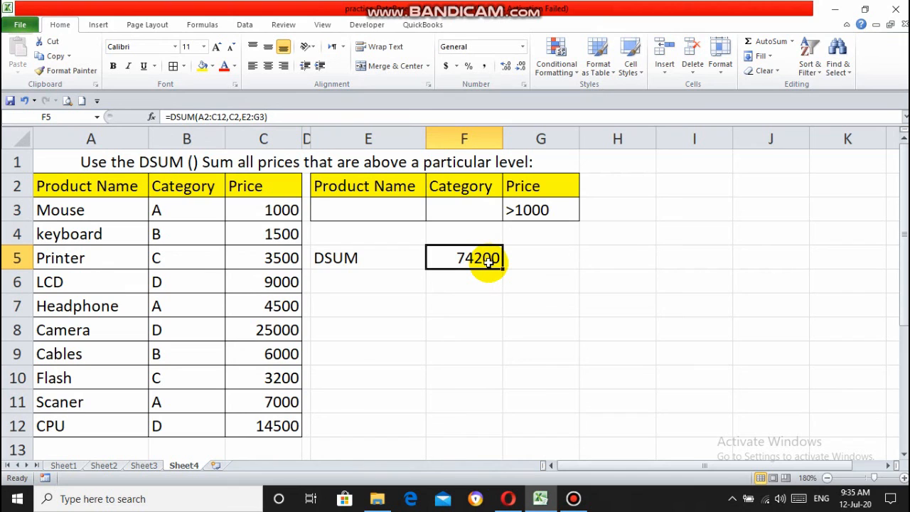
Step: Clear the price criterion in G3 and enter B as the category criterion in F3
click(509, 211)
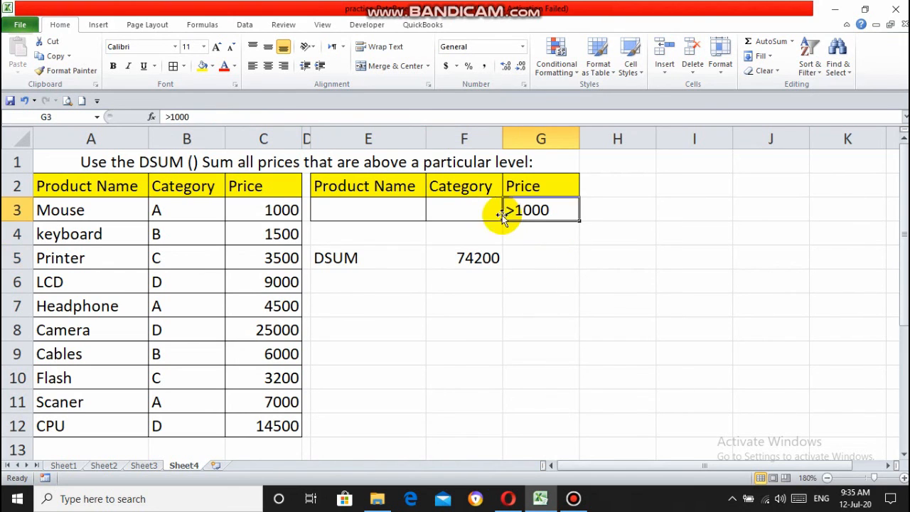
key(BackSpace)
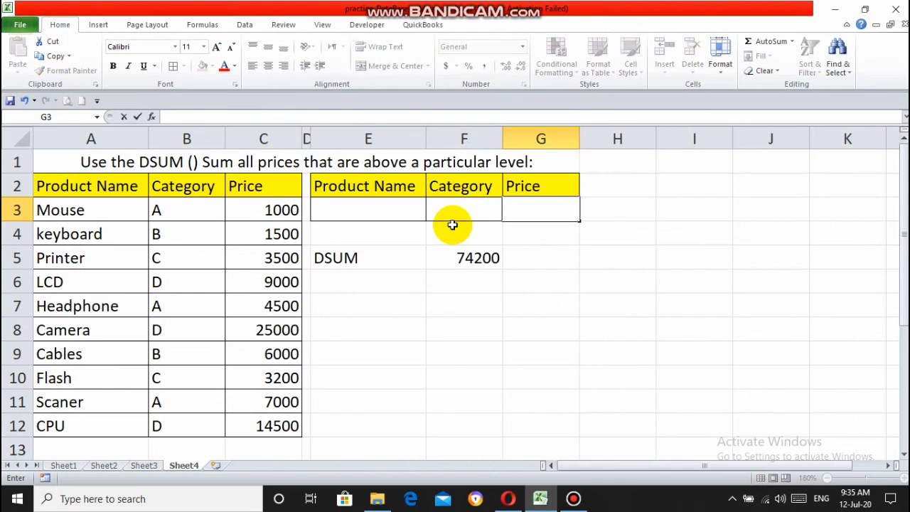
click(453, 225)
text(B)
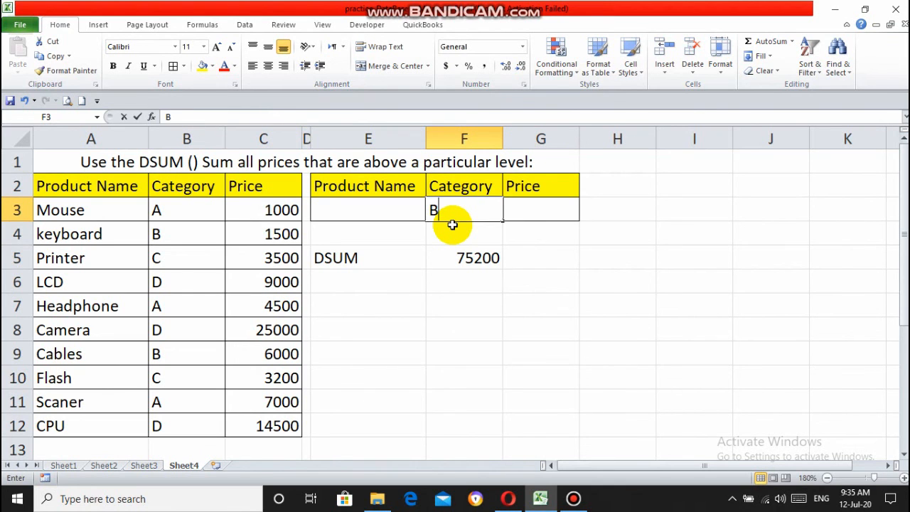
key(Return)
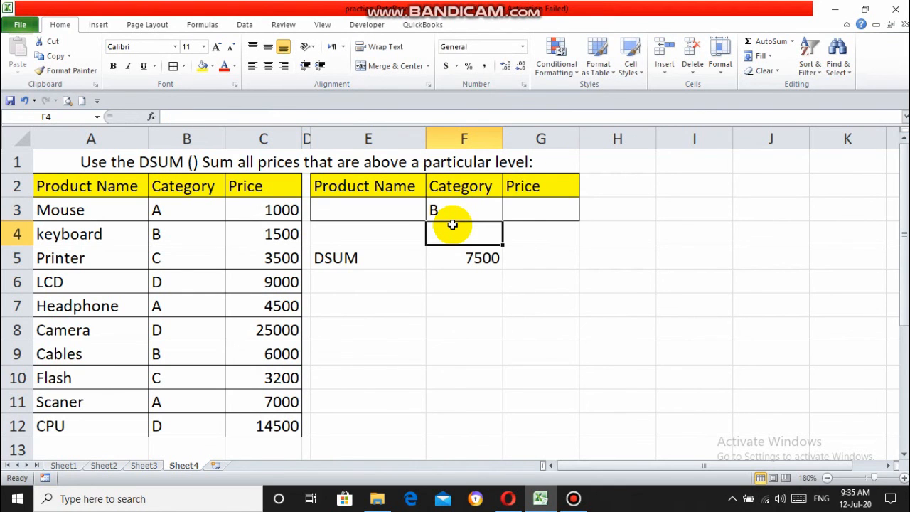